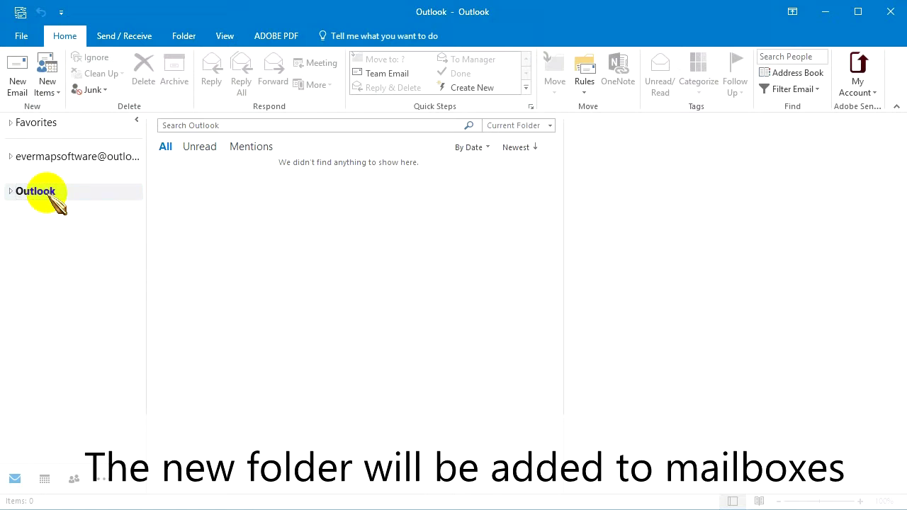
- Expand the Outlook mailbox in the folder list and view the emails in its Inbox
{"action": "left_click", "coordinate": [12, 193]}
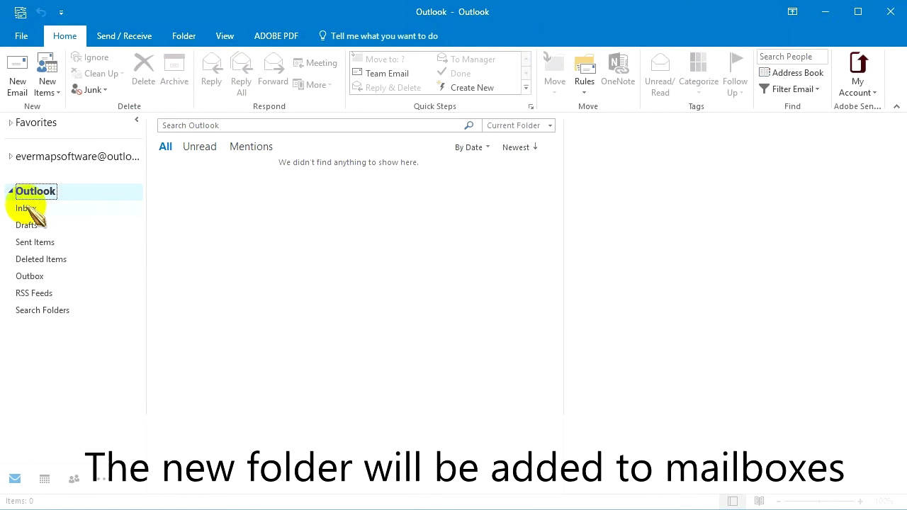
{"action": "left_click", "coordinate": [28, 209]}
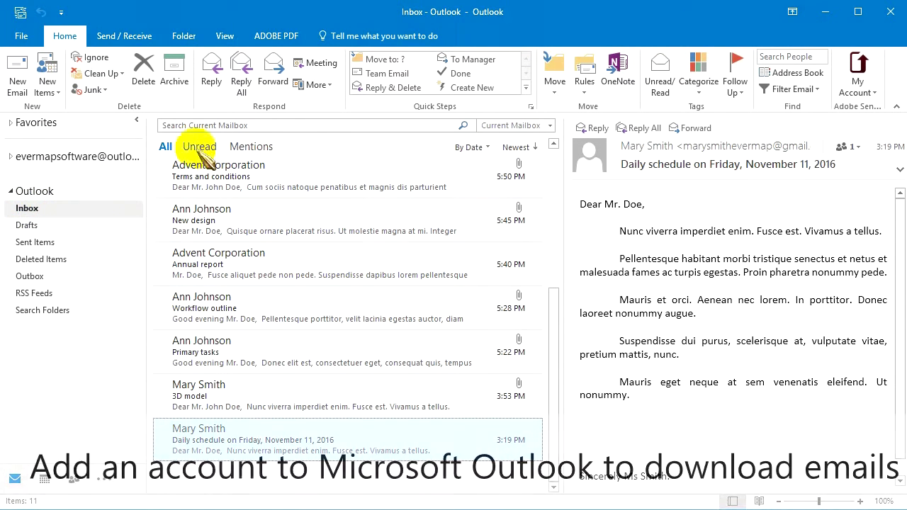
- Add an email account with automatic setup, entering the account holder's name, e-mail address and account password twice, and finish the configuration
{"action": "left_click", "coordinate": [21, 36]}
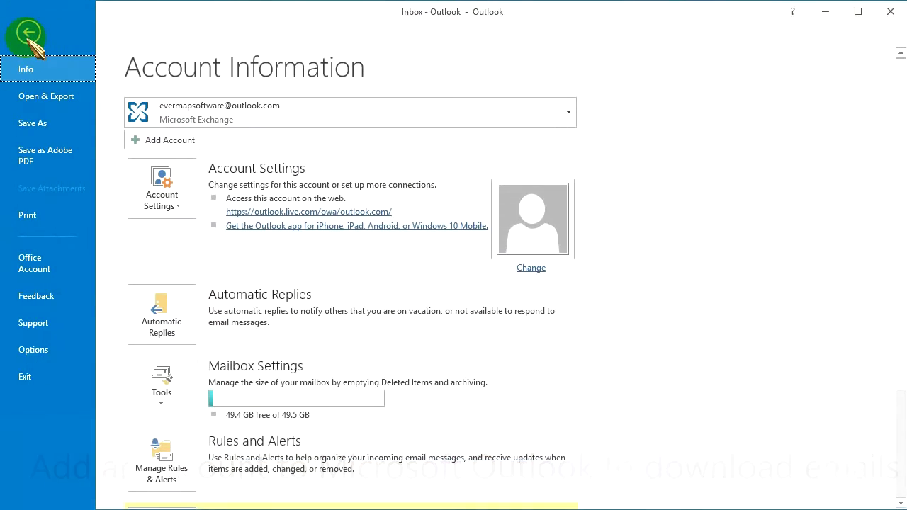
{"action": "left_click", "coordinate": [152, 138]}
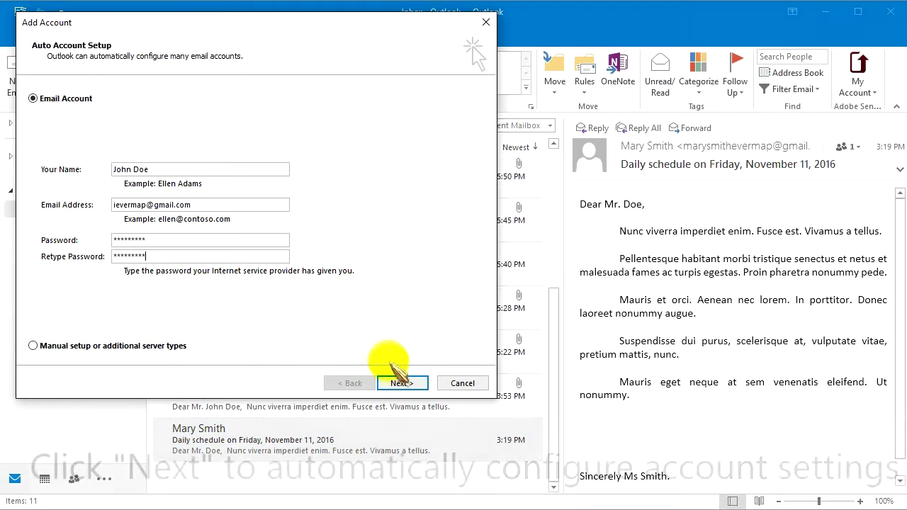
{"action": "left_click", "coordinate": [401, 384]}
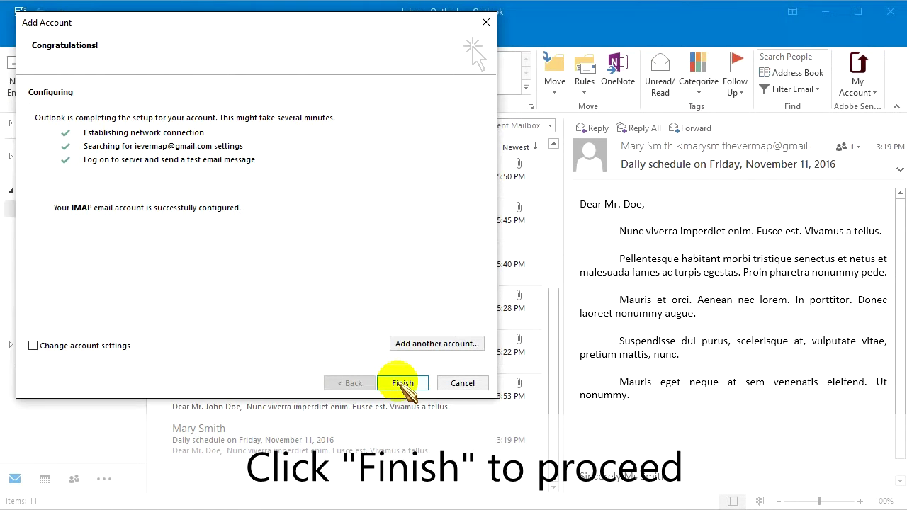
{"action": "left_click", "coordinate": [401, 383]}
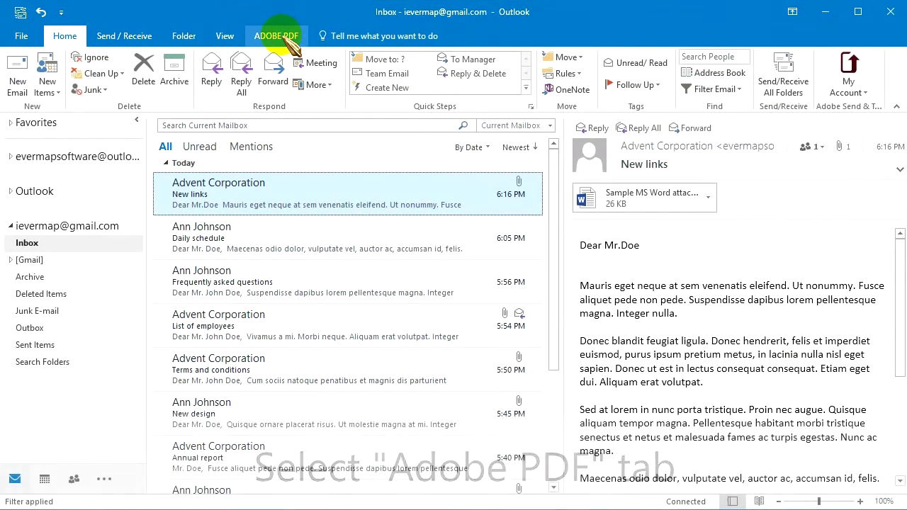
- Turn off "Block download of external content" in the Adobe PDF conversion settings and save them
{"action": "left_click", "coordinate": [284, 36]}
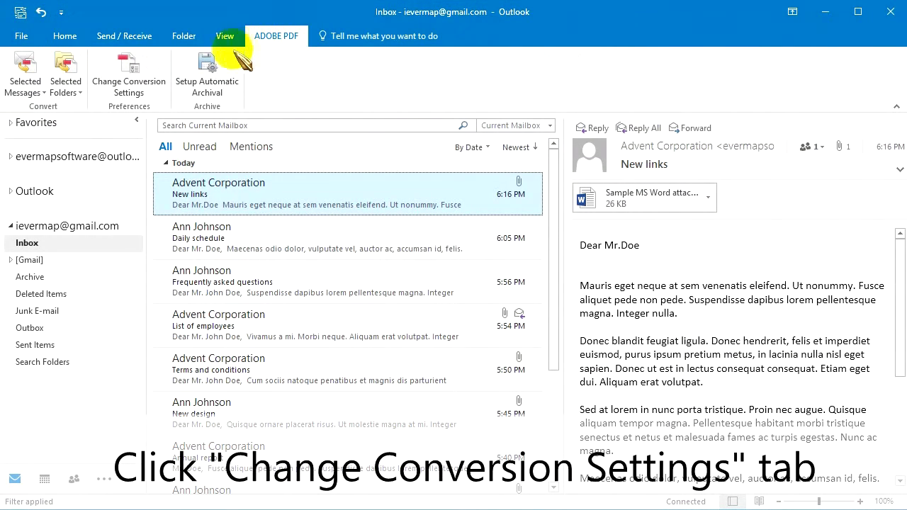
{"action": "left_click", "coordinate": [146, 78]}
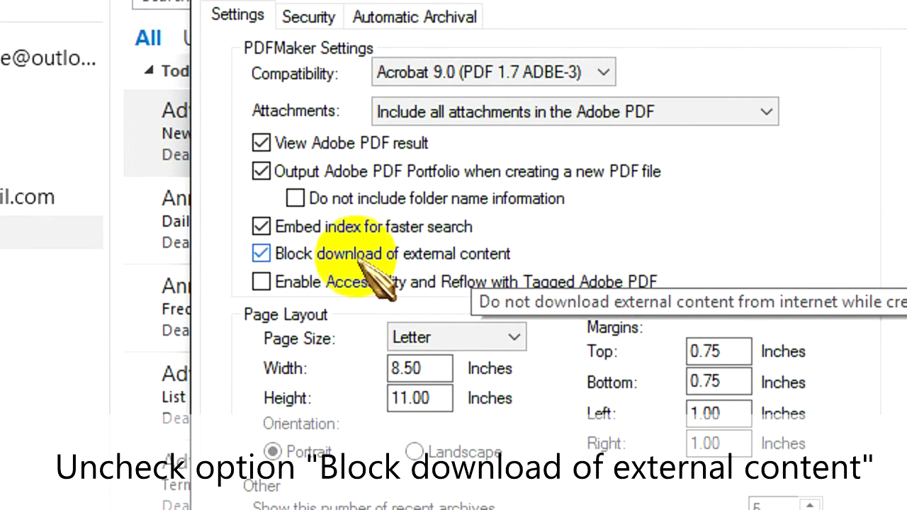
{"action": "left_click", "coordinate": [261, 254]}
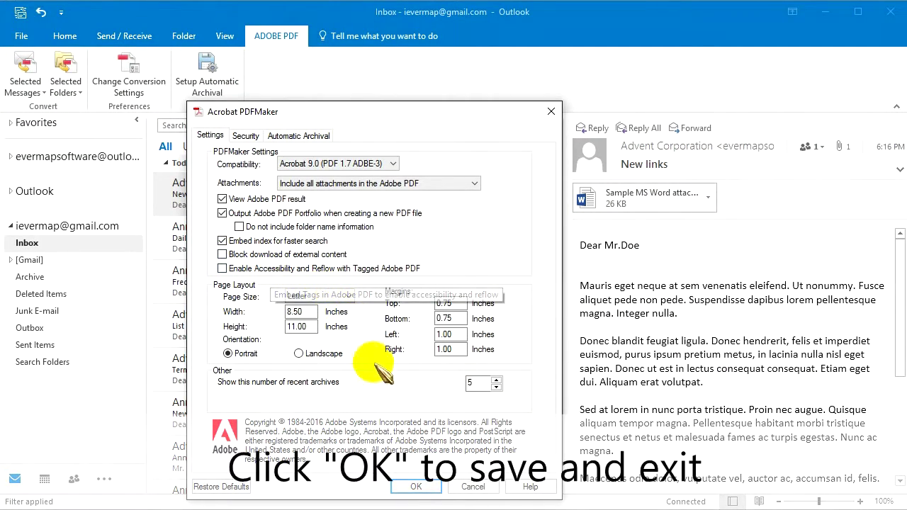
{"action": "left_click", "coordinate": [416, 488]}
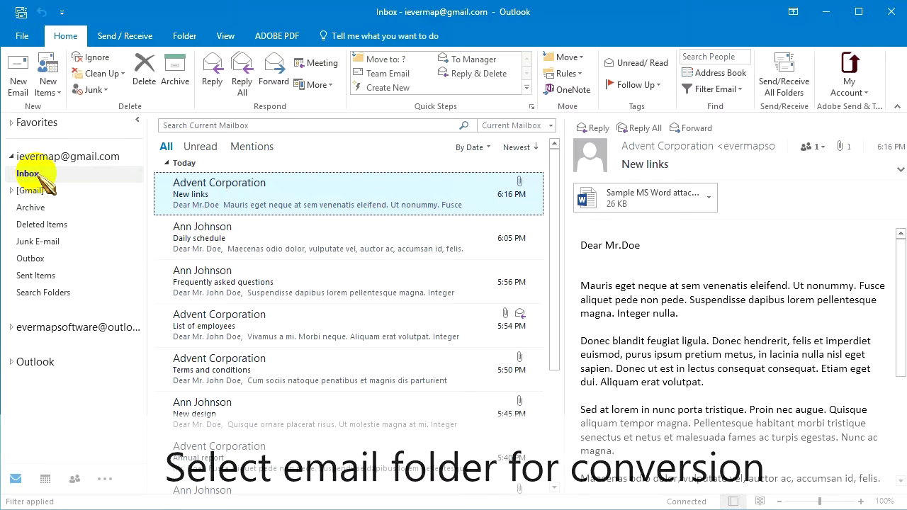
- Convert the Gmail account's Inbox folder to Adobe PDF, saving it in AutoPortfolio under the mailbox owner's full name followed by "Inbox"
{"action": "left_click", "coordinate": [34, 173]}
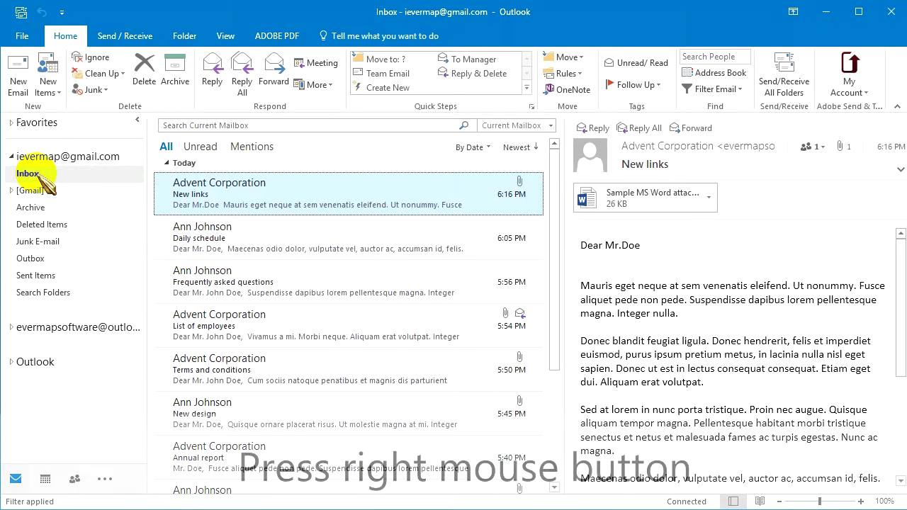
{"action": "right_click", "coordinate": [40, 178]}
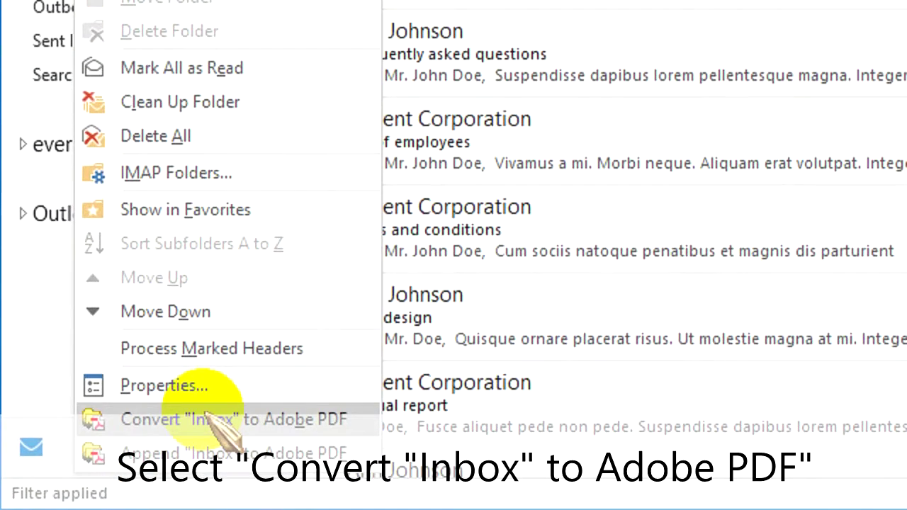
{"action": "left_click", "coordinate": [207, 413]}
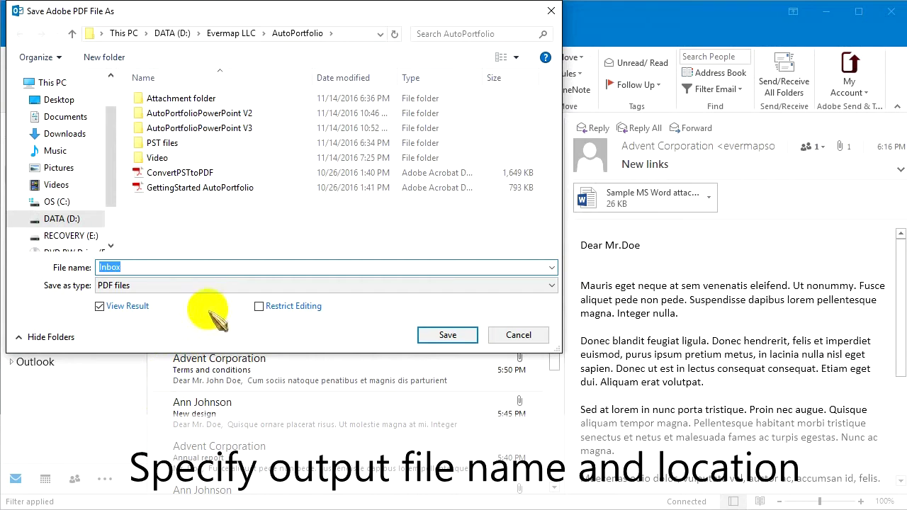
{"action": "type", "text": "John Doe Inbox"}
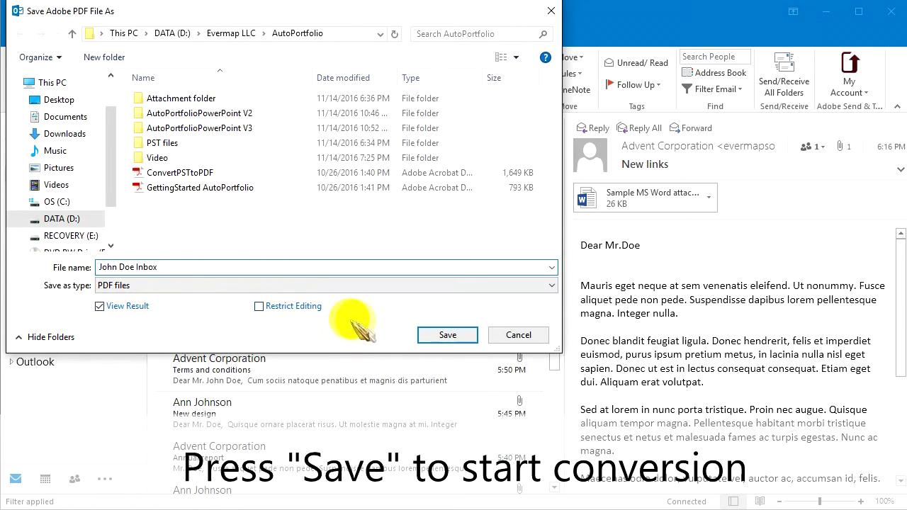
{"action": "left_click", "coordinate": [440, 335]}
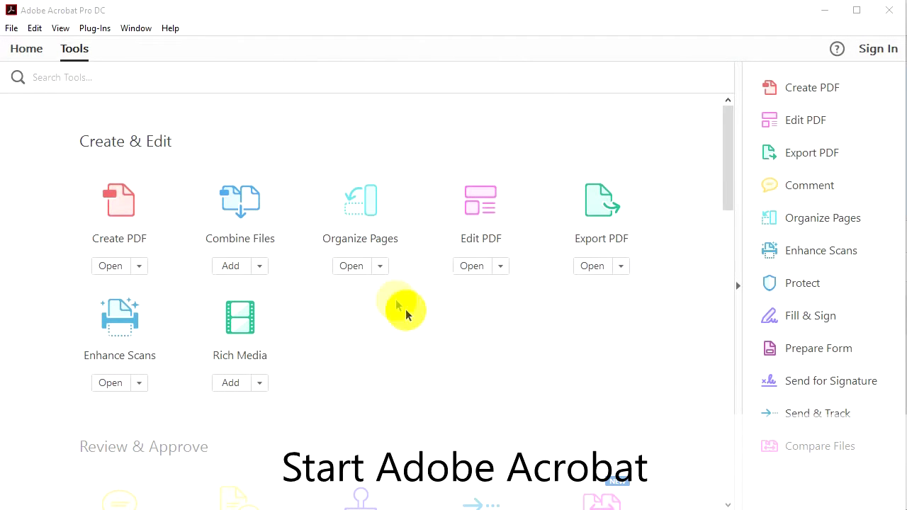
- Switch to Adobe Acrobat and accept the Convert To PDF settings for Microsoft Office Excel with "Convert entire Excel workbook" enabled
{"action": "left_click", "coordinate": [36, 28]}
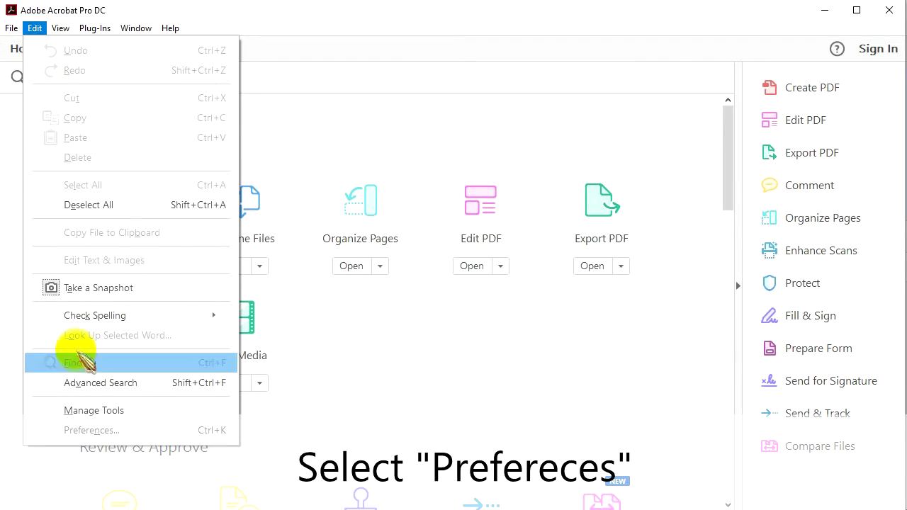
{"action": "left_click", "coordinate": [88, 431]}
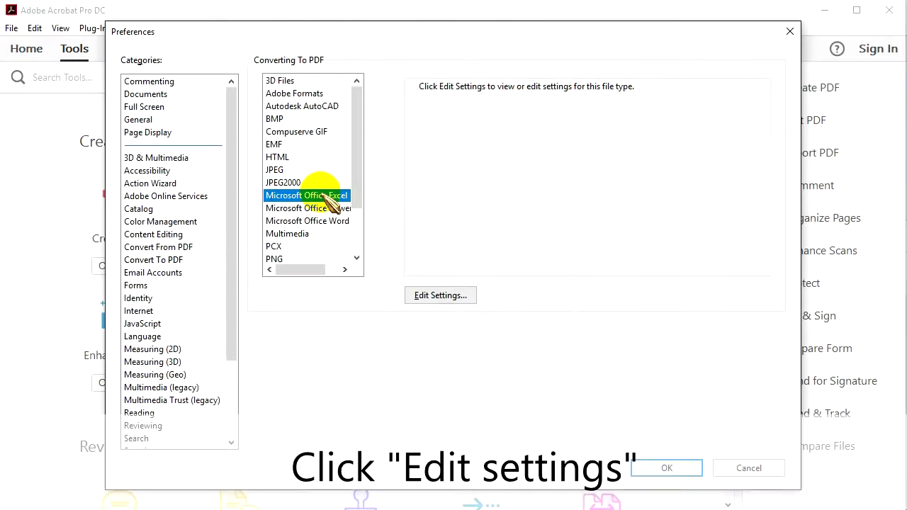
{"action": "left_click", "coordinate": [440, 296]}
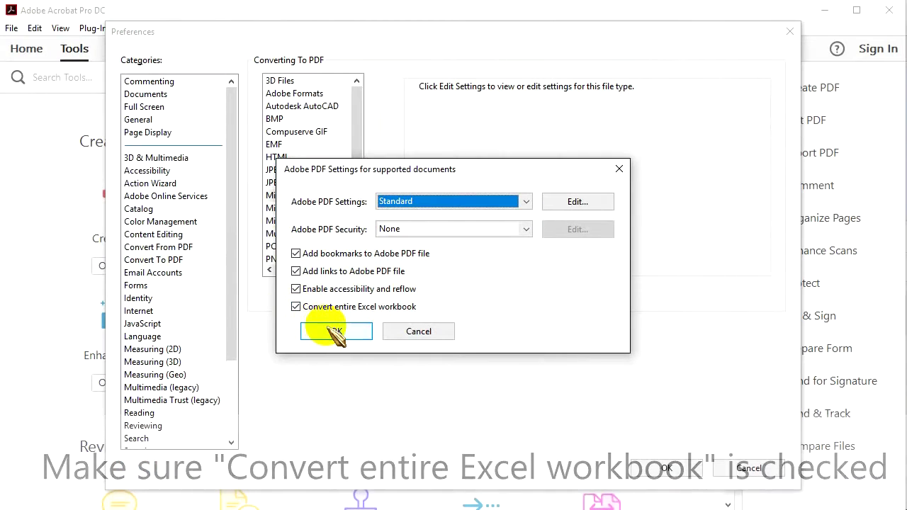
{"action": "left_click", "coordinate": [332, 331]}
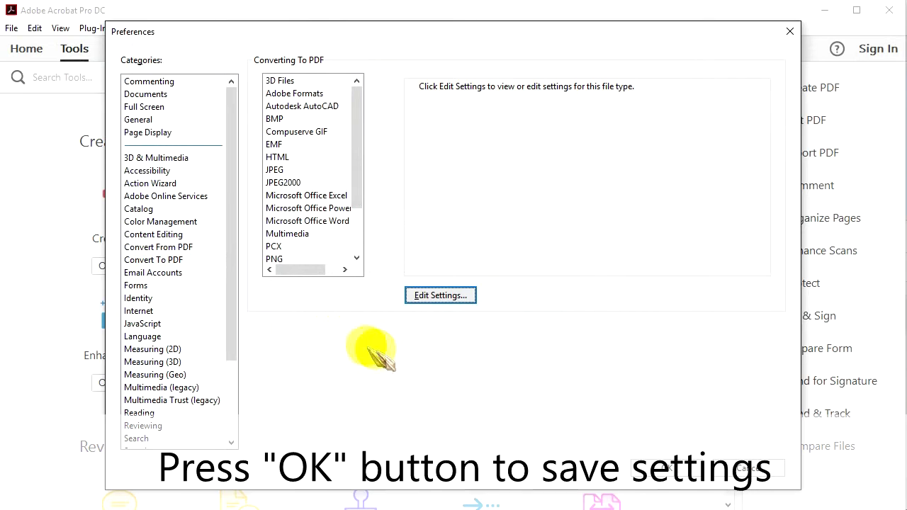
- Keep RGB color management at "Preserve embedded profiles" in the JPEG conversion settings and save the preferences
{"action": "left_click", "coordinate": [291, 170]}
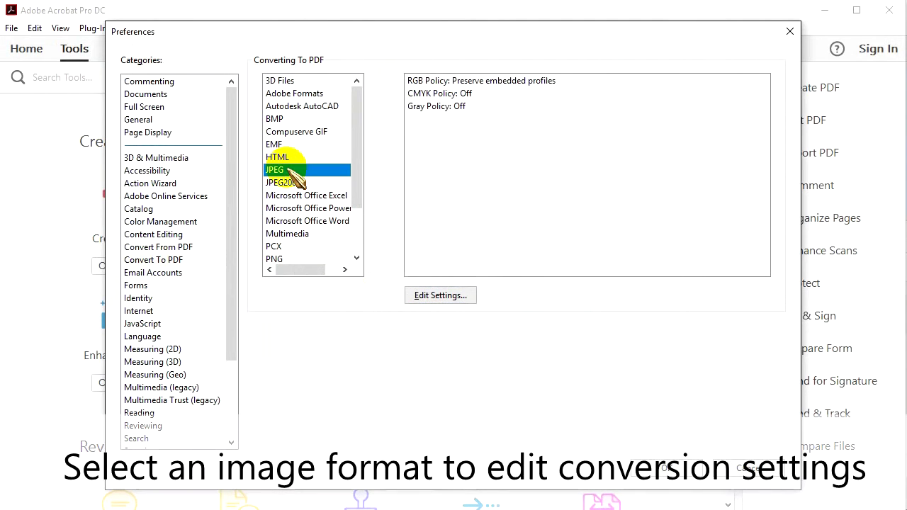
{"action": "left_click", "coordinate": [425, 297]}
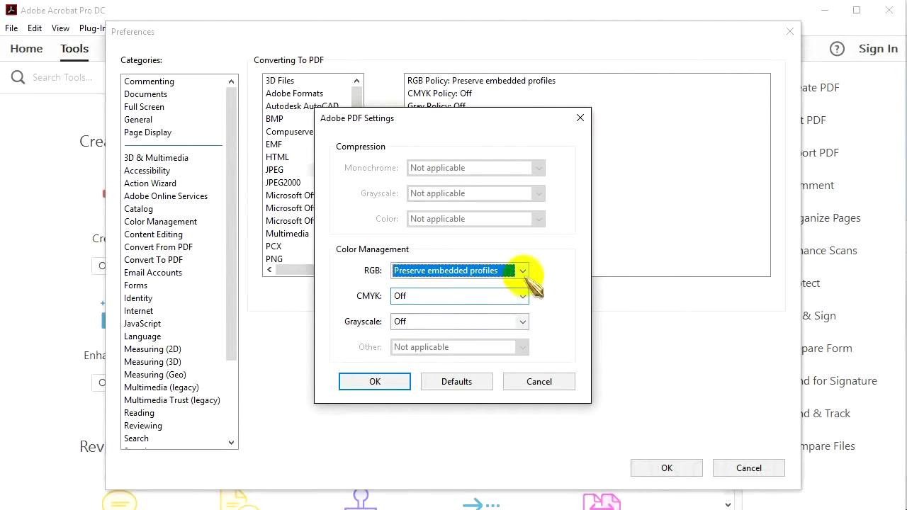
{"action": "left_click", "coordinate": [523, 275]}
{"action": "left_click", "coordinate": [506, 283]}
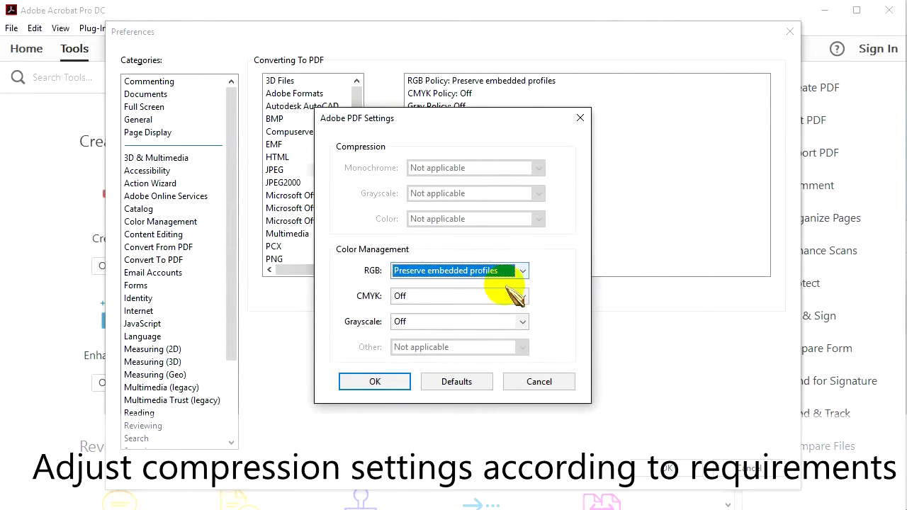
{"action": "left_click", "coordinate": [375, 383]}
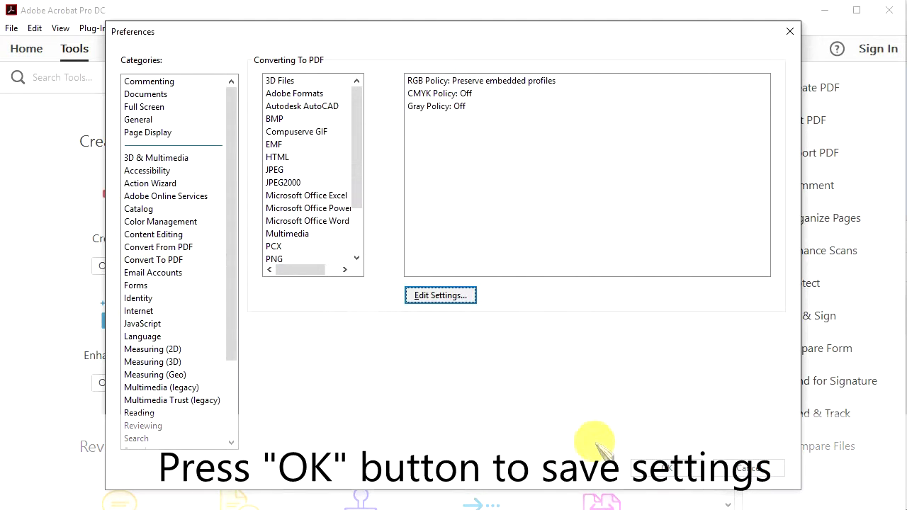
{"action": "left_click", "coordinate": [669, 471]}
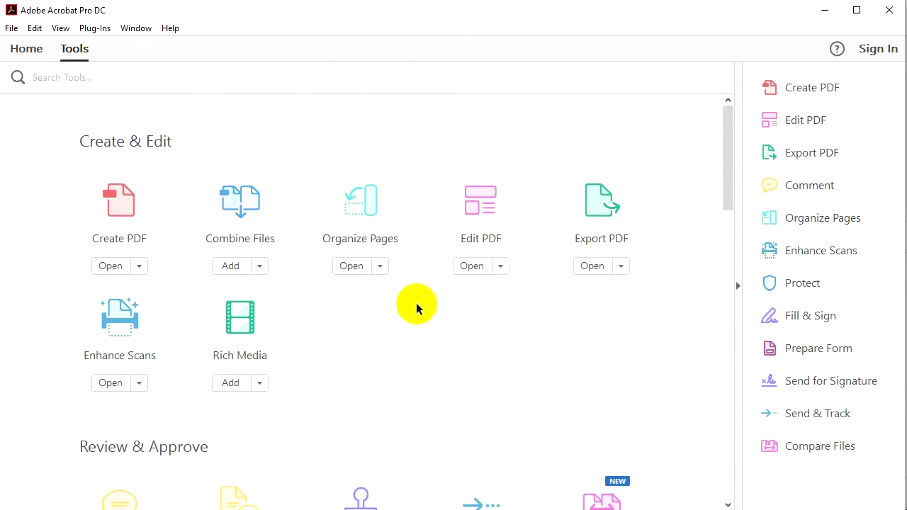
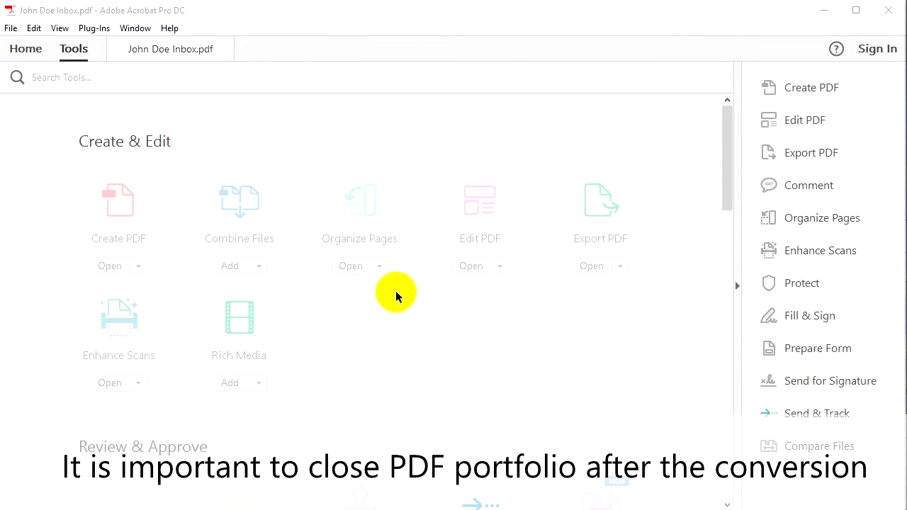
- Bring up the converted Inbox PDF portfolio and close it
{"action": "mouse_move", "coordinate": [168, 56]}
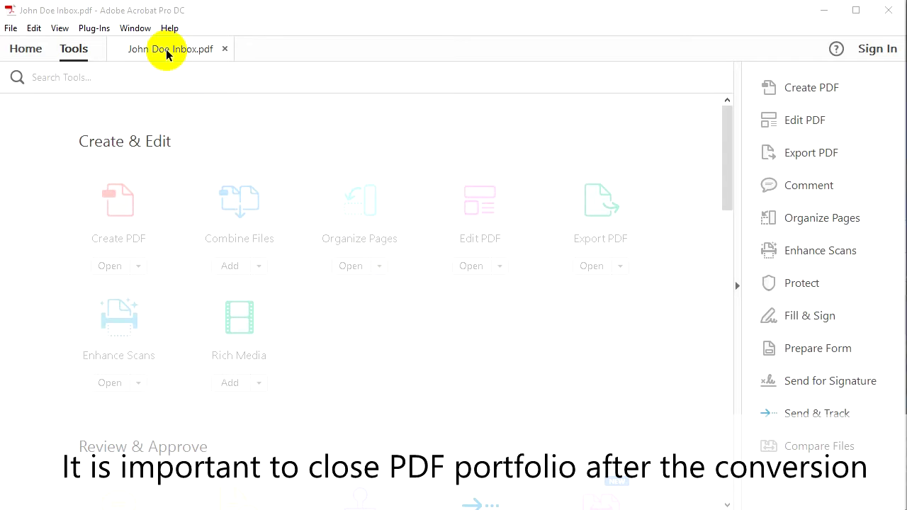
{"action": "left_click", "coordinate": [168, 55]}
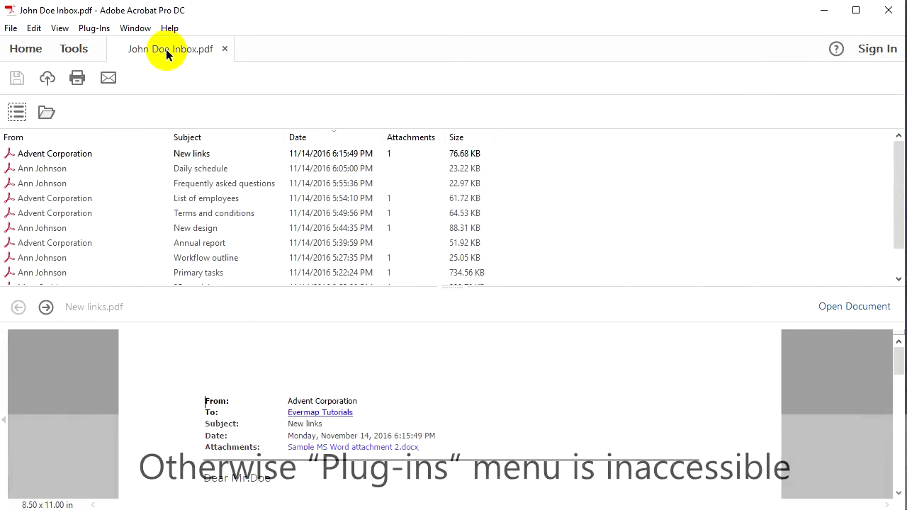
{"action": "left_click", "coordinate": [224, 51]}
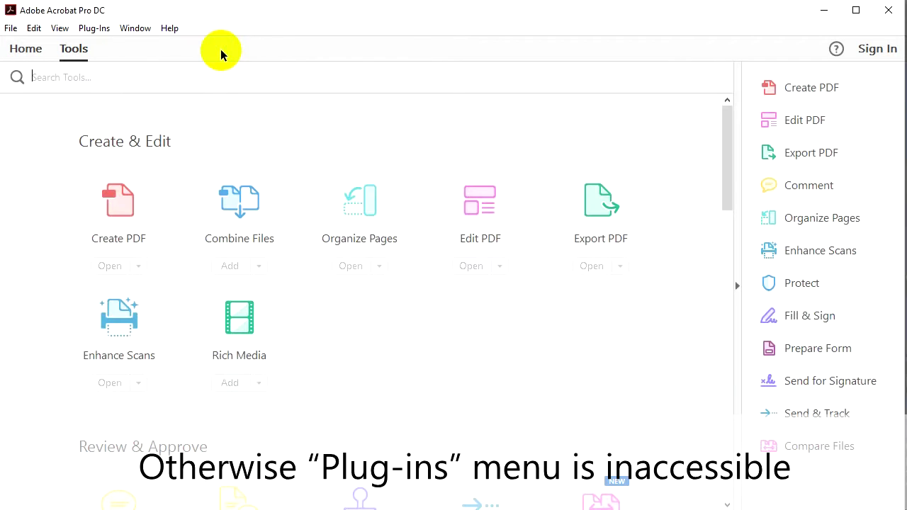
- Start Convert Portfolios Into Regular PDF with the AutoPortfolio plug-in and add the converted Inbox portfolio from the AutoPortfolio folder as input
{"action": "left_click", "coordinate": [95, 28]}
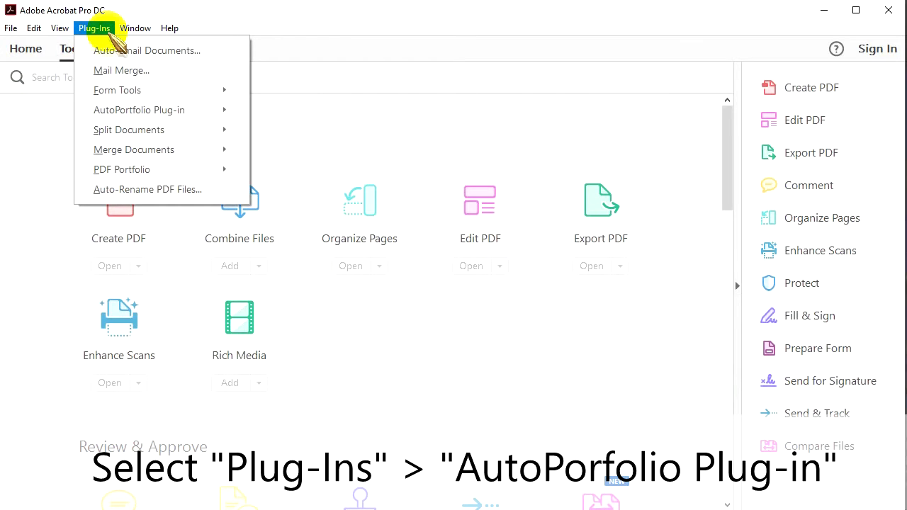
{"action": "mouse_move", "coordinate": [127, 112]}
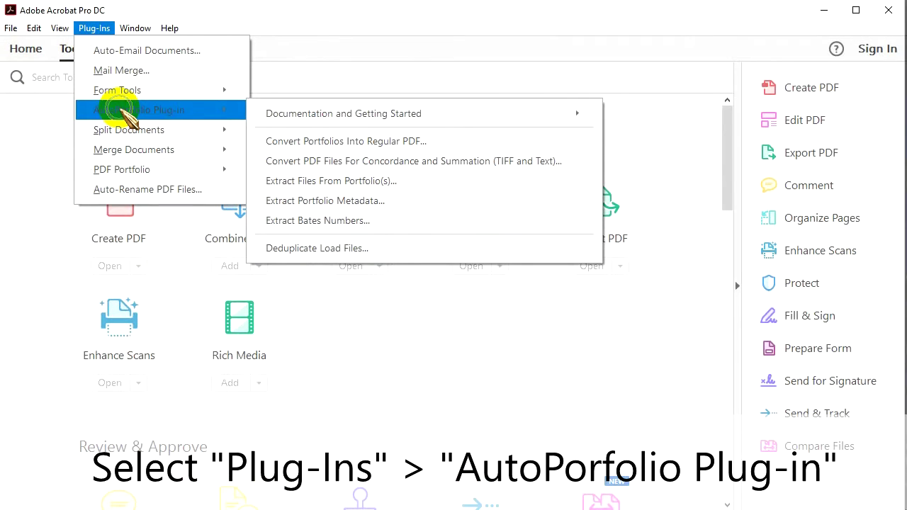
{"action": "mouse_move", "coordinate": [285, 122]}
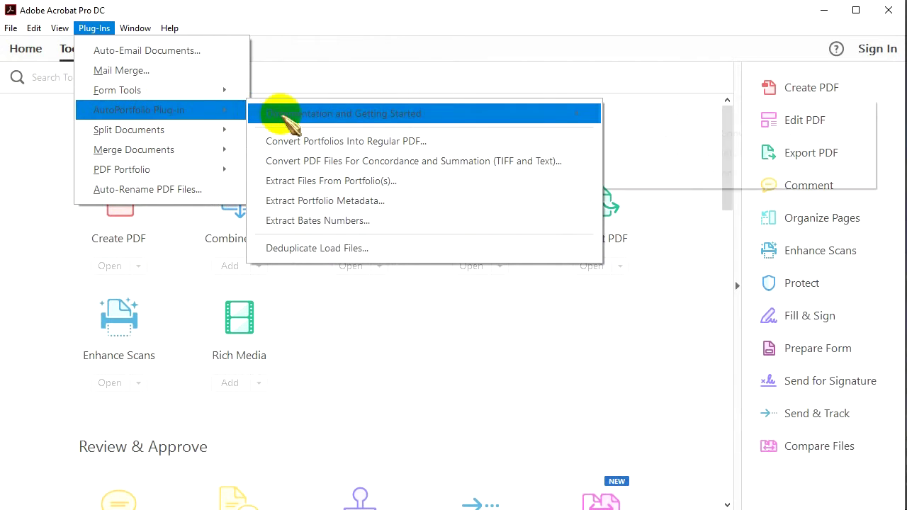
{"action": "left_click", "coordinate": [340, 141]}
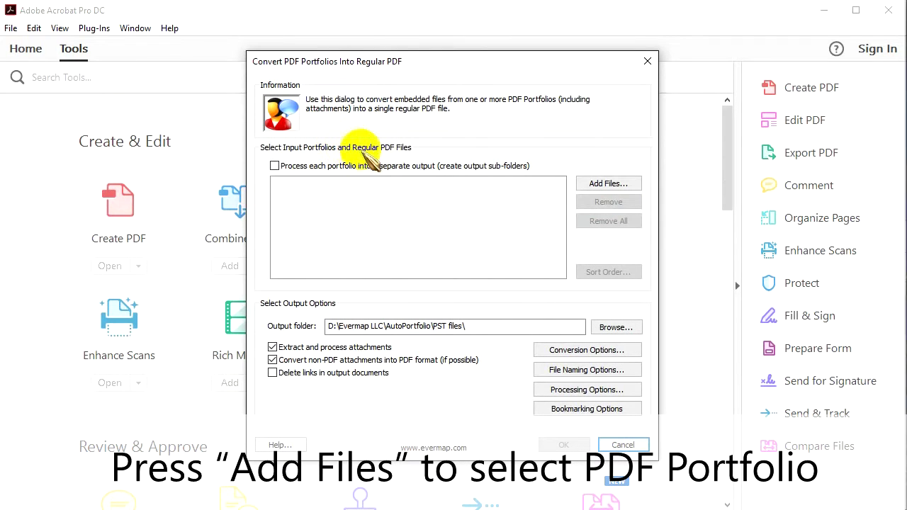
{"action": "left_click", "coordinate": [633, 184]}
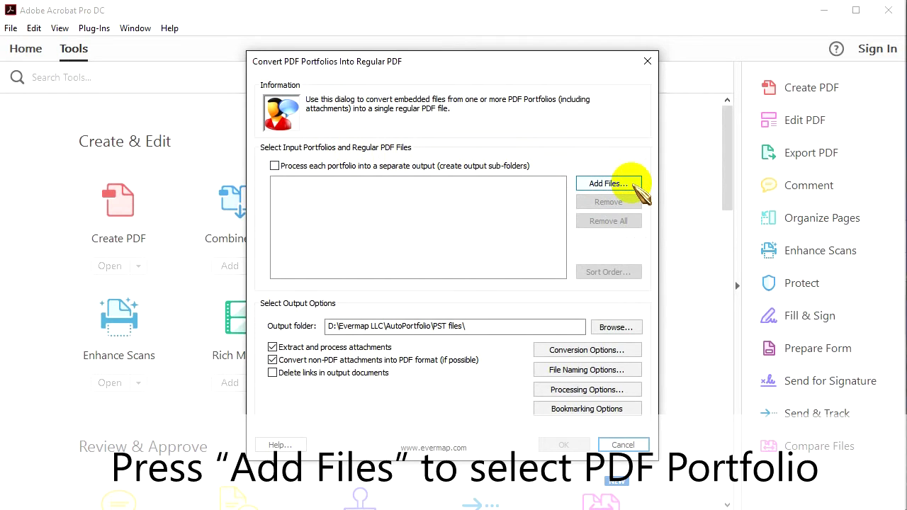
{"action": "left_click", "coordinate": [633, 184]}
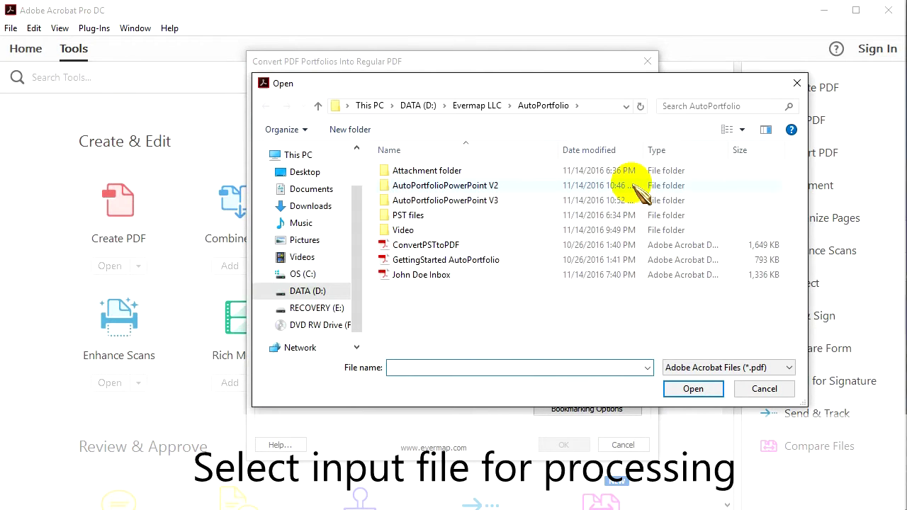
{"action": "left_click", "coordinate": [454, 275]}
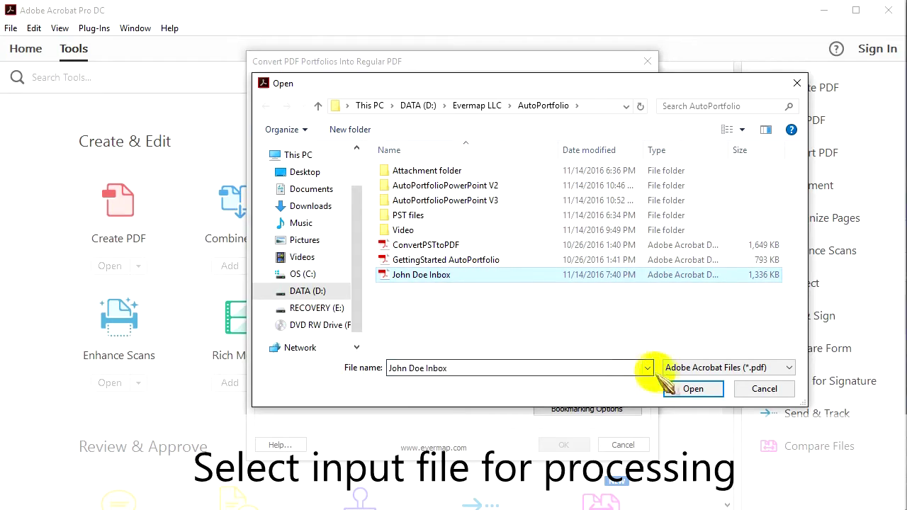
{"action": "left_click", "coordinate": [693, 389]}
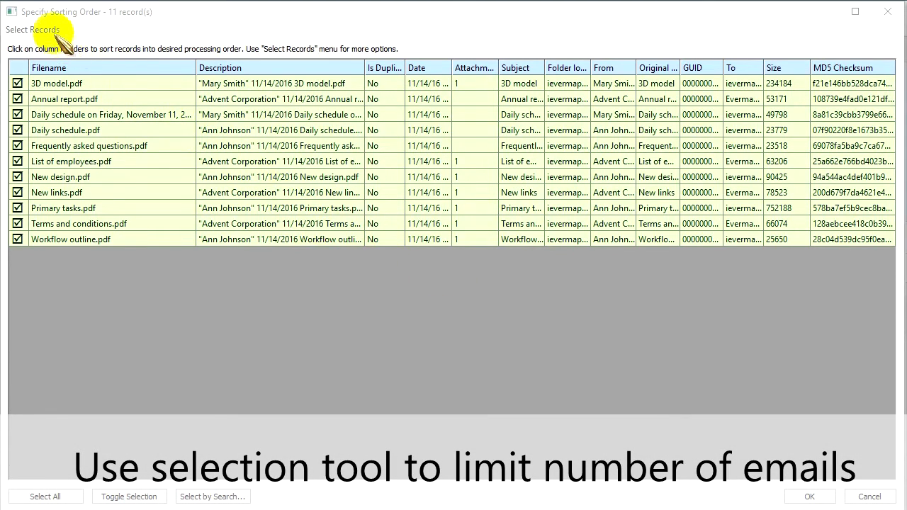
- Select portfolio emails by record number, with 1 as both the starting and the ending record
{"action": "left_click", "coordinate": [32, 30]}
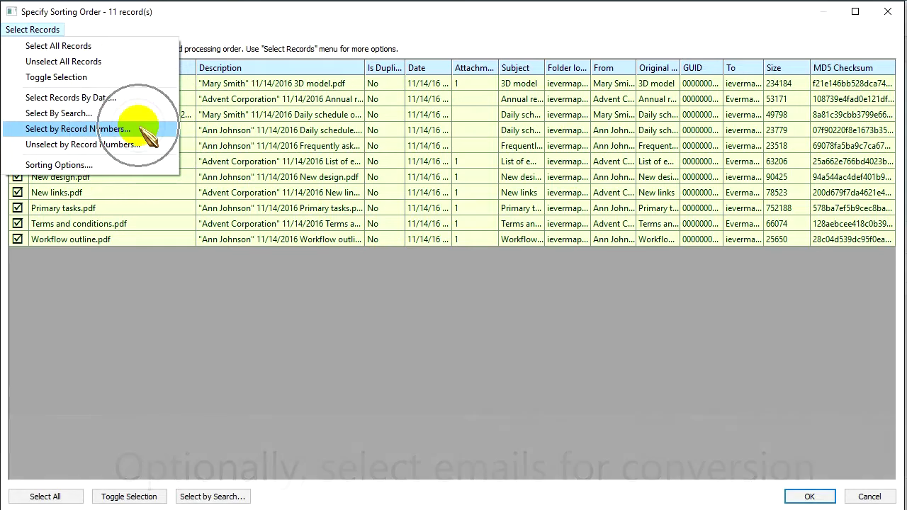
{"action": "left_click", "coordinate": [141, 131]}
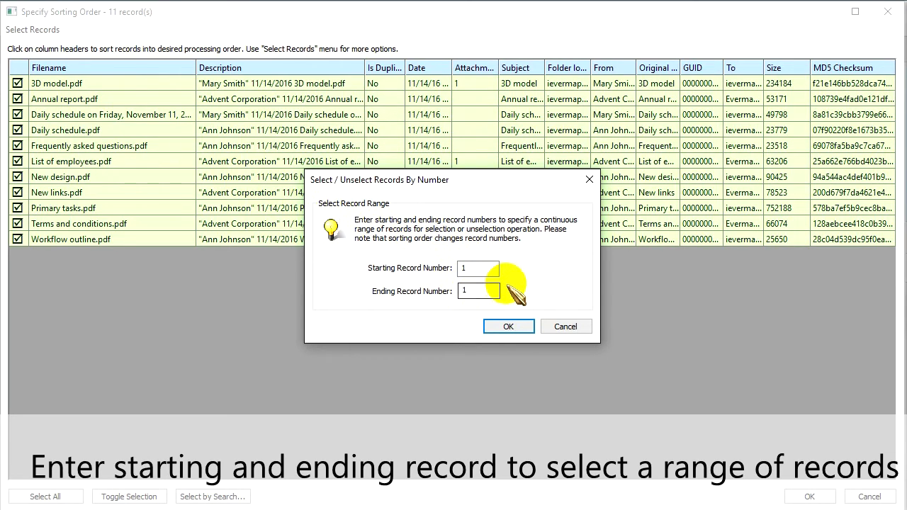
{"action": "left_click", "coordinate": [509, 326]}
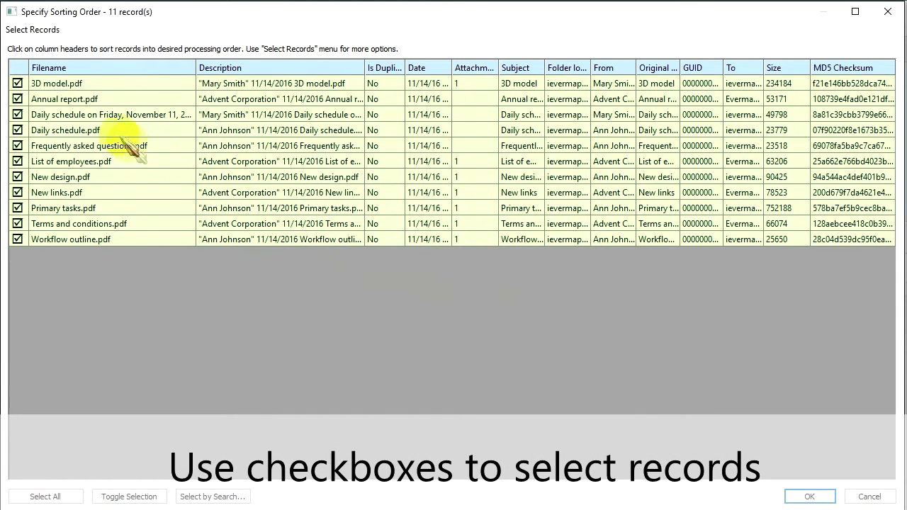
- Exclude the 3D model, Annual report and Friday Daily schedule emails from the conversion, and include all three again
{"action": "left_click", "coordinate": [17, 84]}
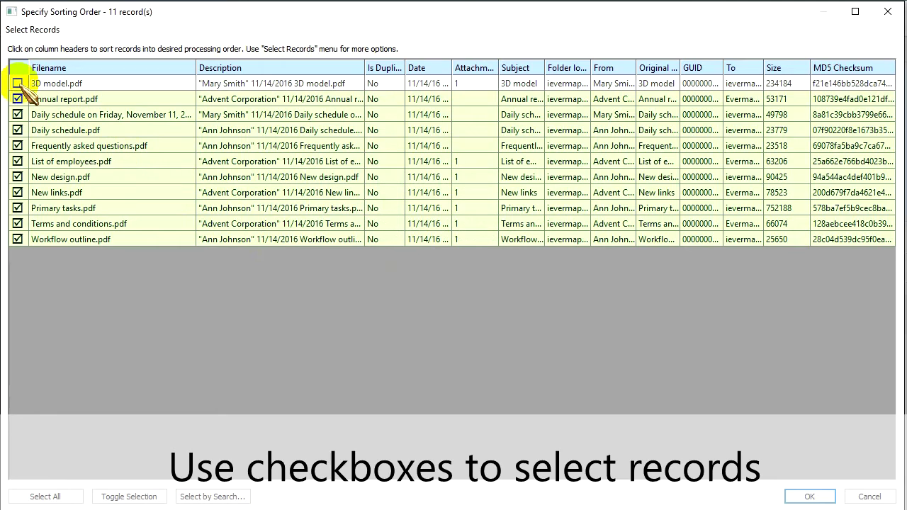
{"action": "left_click", "coordinate": [18, 99]}
{"action": "left_click", "coordinate": [17, 115]}
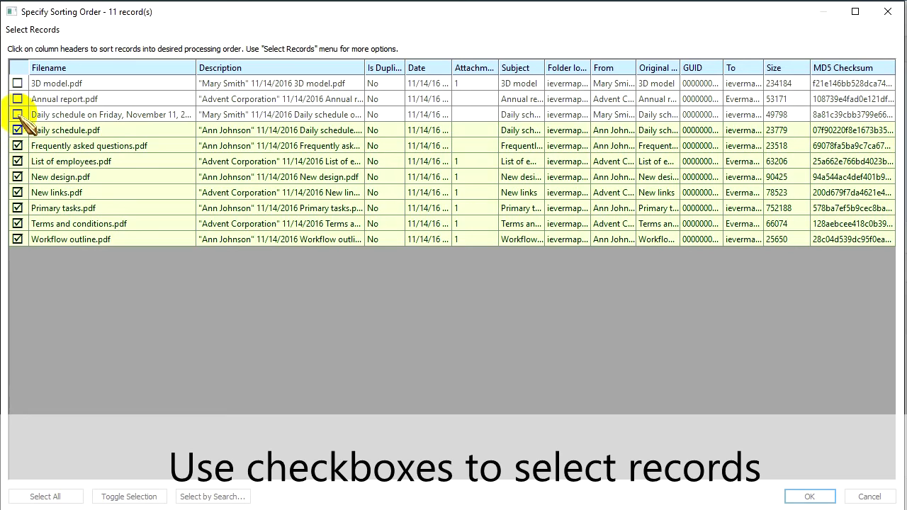
{"action": "left_click", "coordinate": [19, 116]}
{"action": "left_click", "coordinate": [17, 99]}
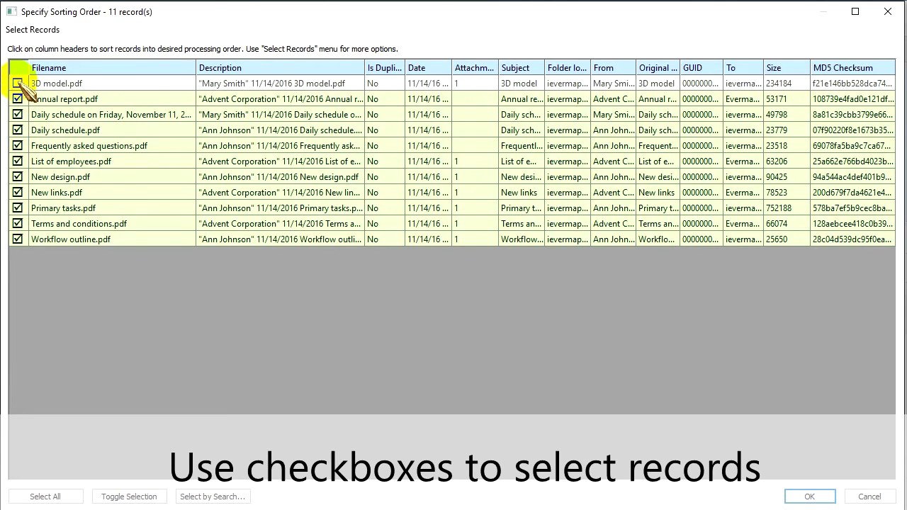
{"action": "left_click", "coordinate": [17, 83]}
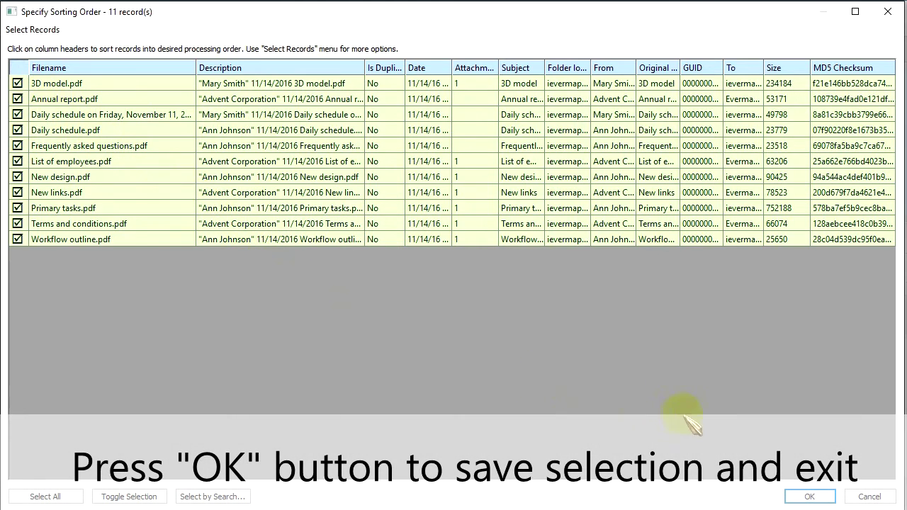
- Confirm the email selection and choose the PST files folder in AutoPortfolio as the output folder
{"action": "left_click", "coordinate": [810, 497]}
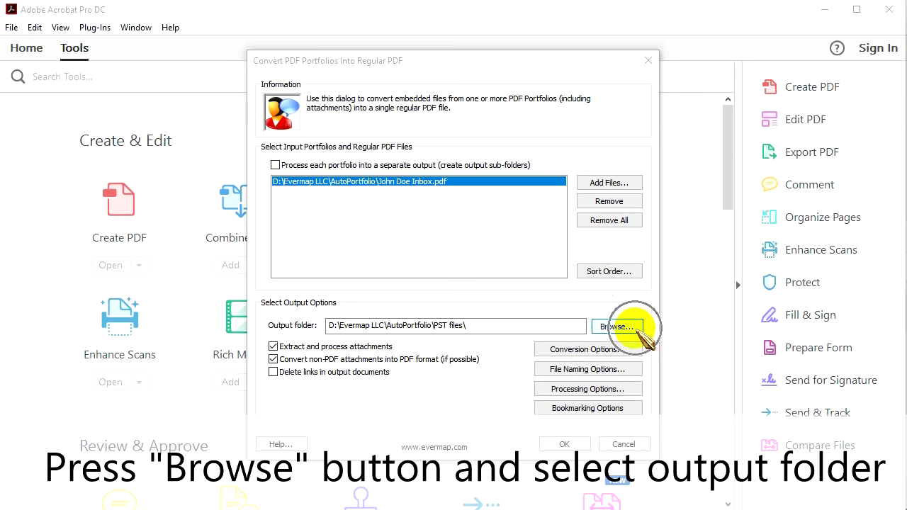
{"action": "left_click", "coordinate": [636, 328]}
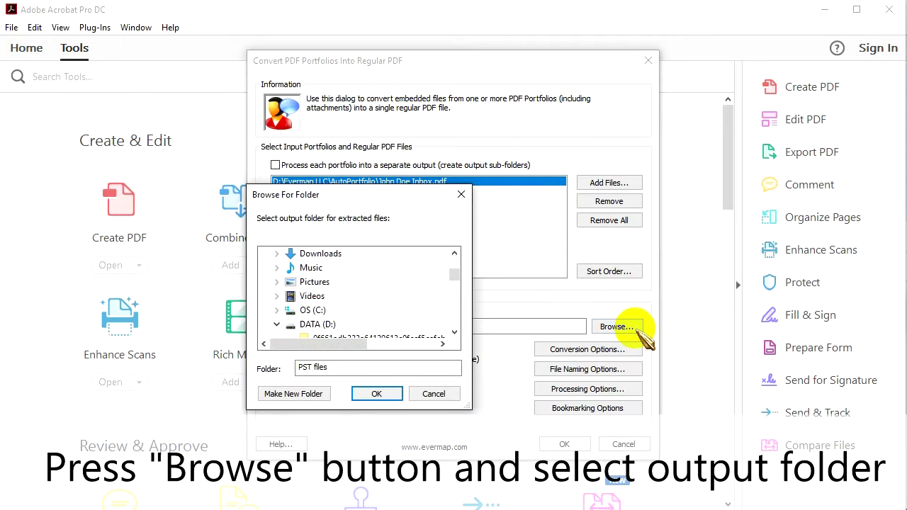
{"action": "left_click_drag", "start_coordinate": [455, 275], "coordinate": [457, 296]}
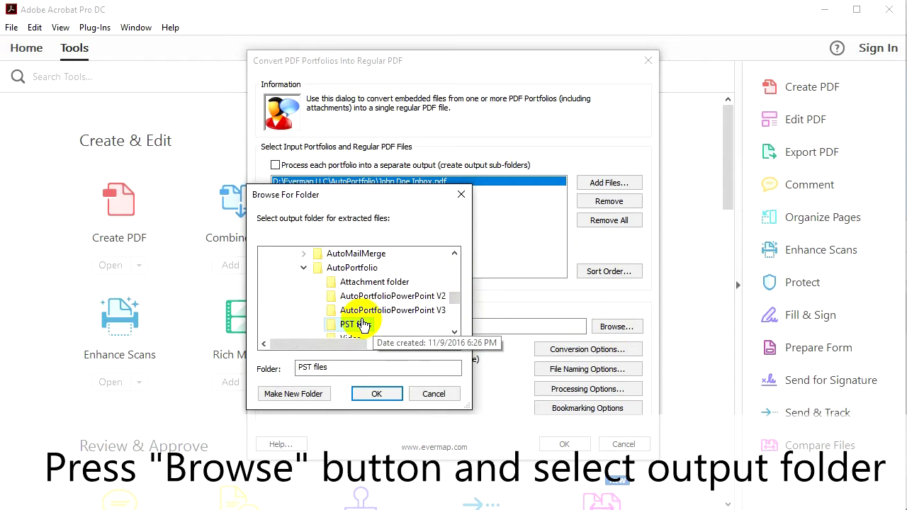
{"action": "left_click", "coordinate": [392, 394]}
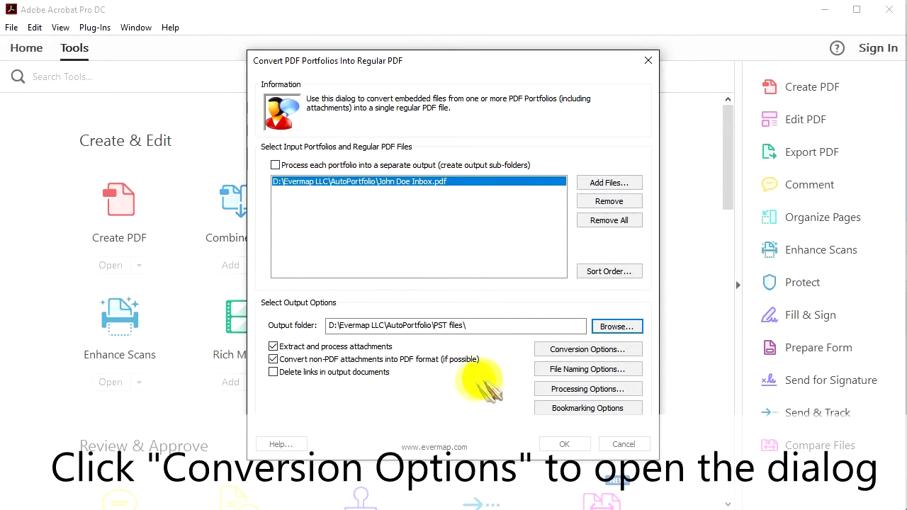
- Accept the file conversion options, with unconverted files copied to Attachment folder, and start the portfolio conversion
{"action": "left_click", "coordinate": [630, 352]}
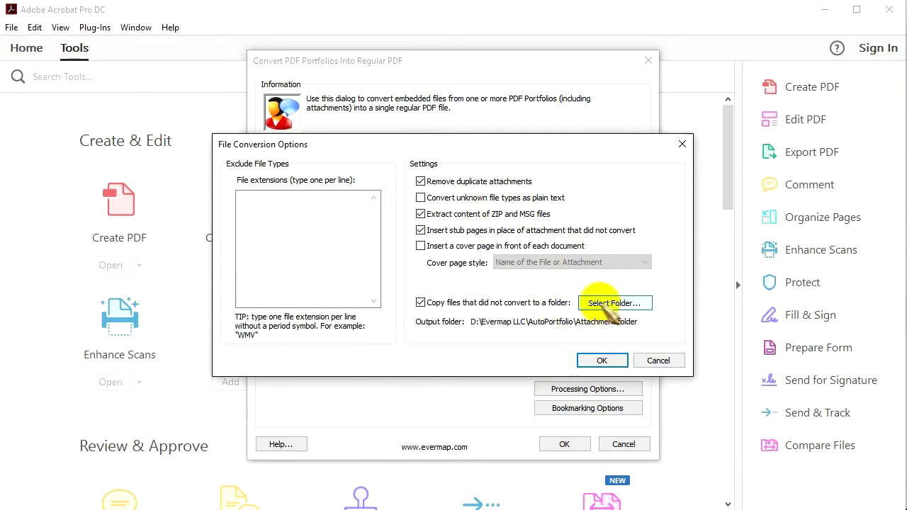
{"action": "left_click", "coordinate": [603, 361]}
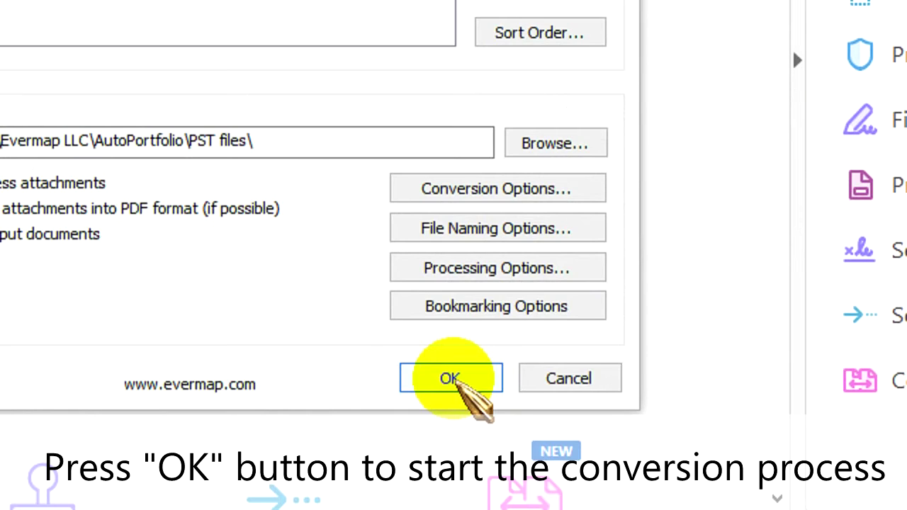
{"action": "left_click", "coordinate": [453, 379]}
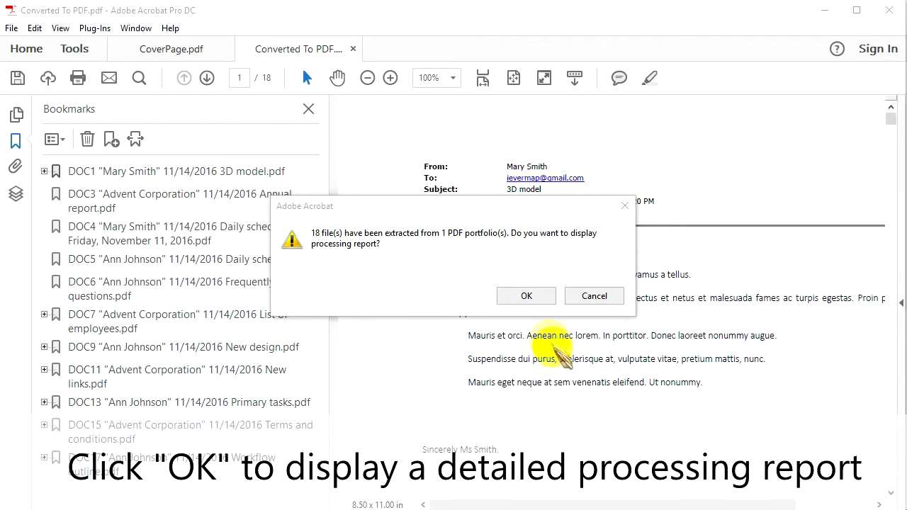
- Display the processing report and check it through to the end for attachments that were not converted
{"action": "left_click", "coordinate": [526, 296]}
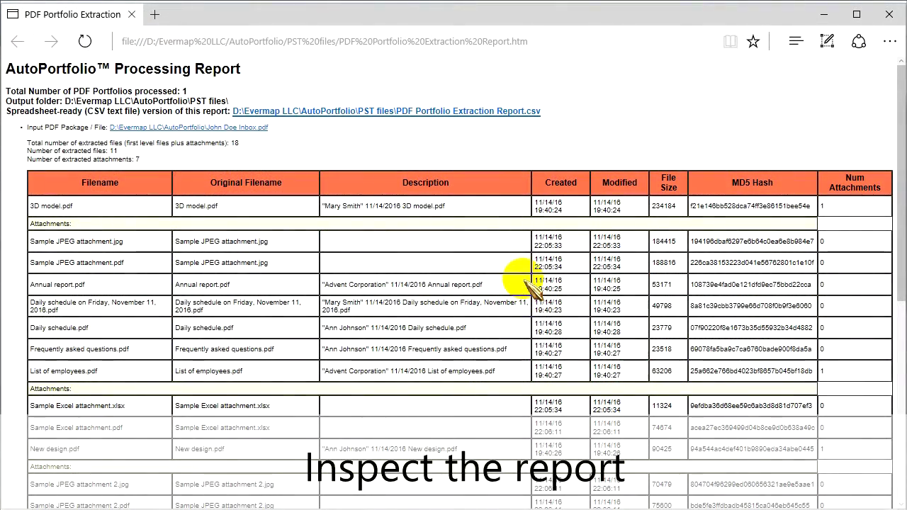
{"action": "left_click", "coordinate": [369, 210]}
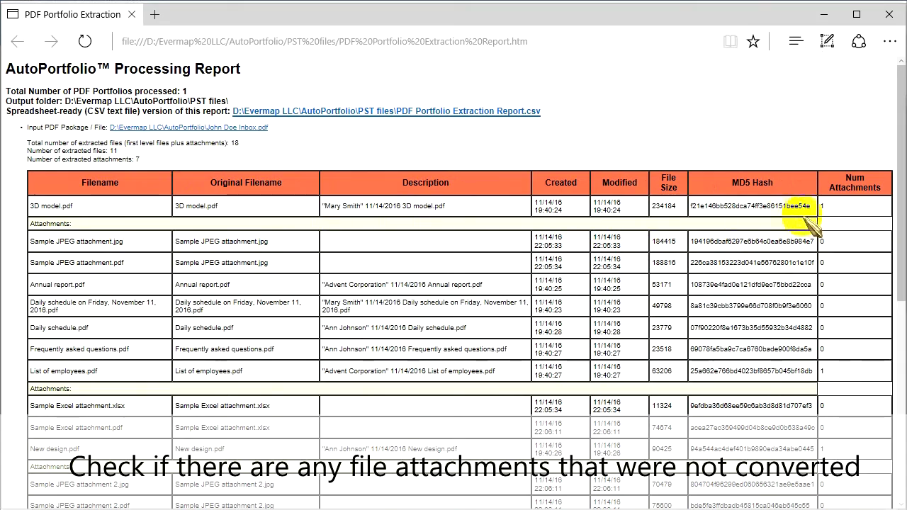
{"action": "left_click_drag", "start_coordinate": [897, 218], "coordinate": [896, 425]}
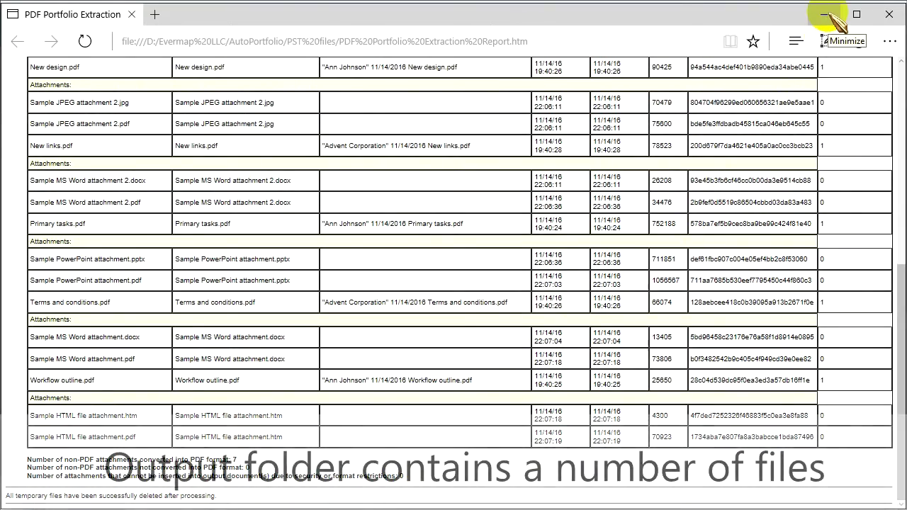
{"action": "left_click", "coordinate": [826, 14]}
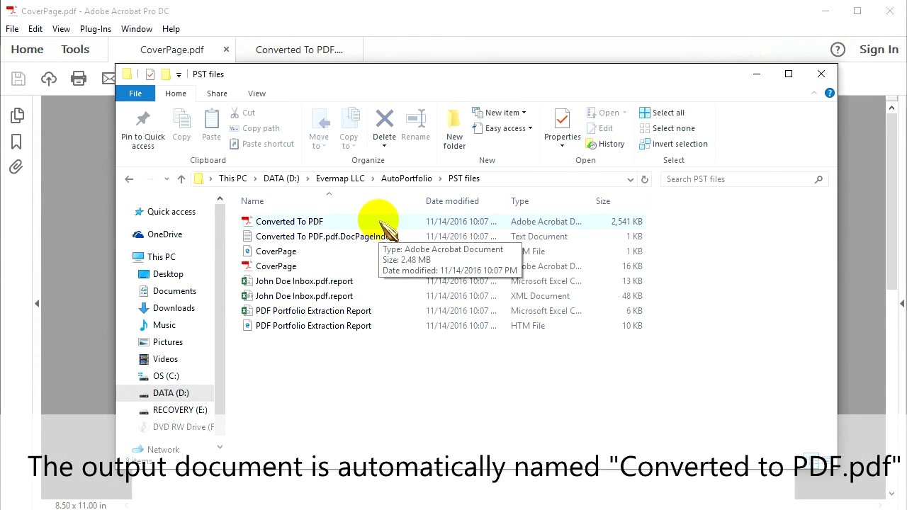
- Return to Adobe Acrobat and view the 3D model, Annual report and both Daily schedule emails in Converted To PDF through their bookmarks
{"action": "left_click", "coordinate": [757, 74]}
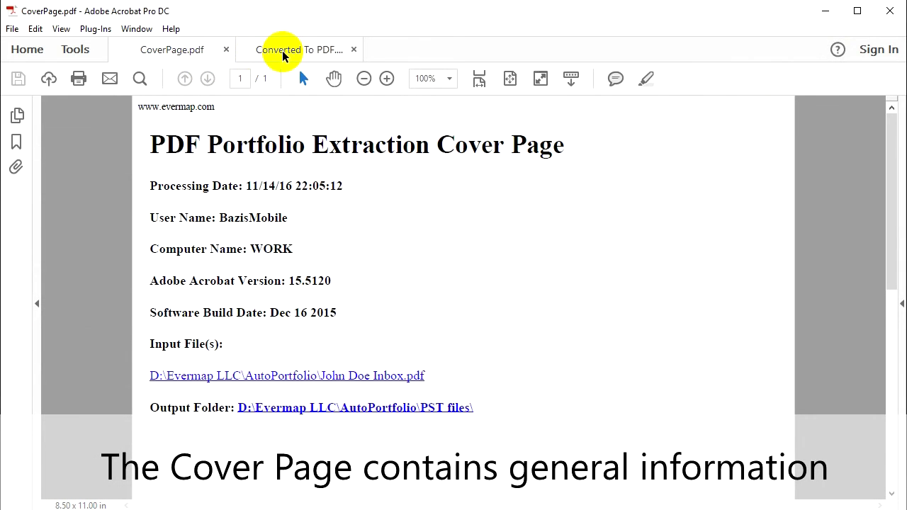
{"action": "left_click", "coordinate": [283, 53]}
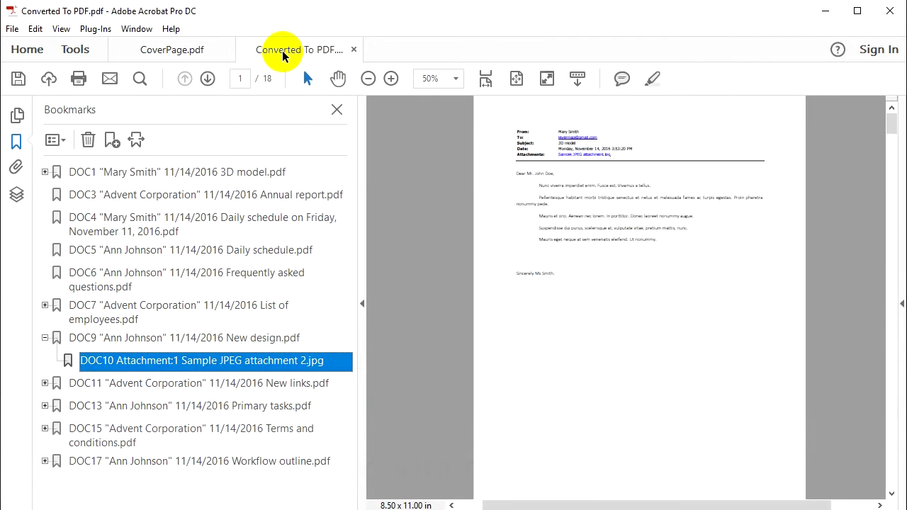
{"action": "left_click", "coordinate": [157, 174]}
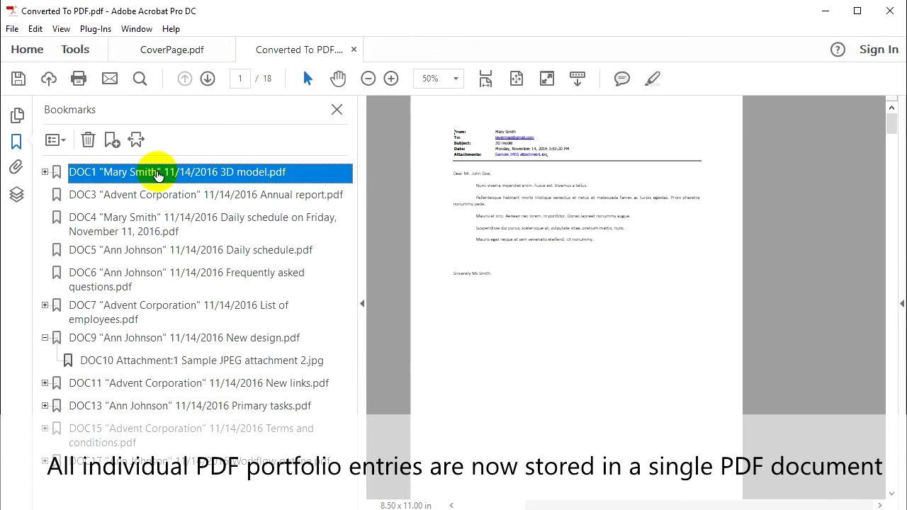
{"action": "left_click", "coordinate": [152, 195]}
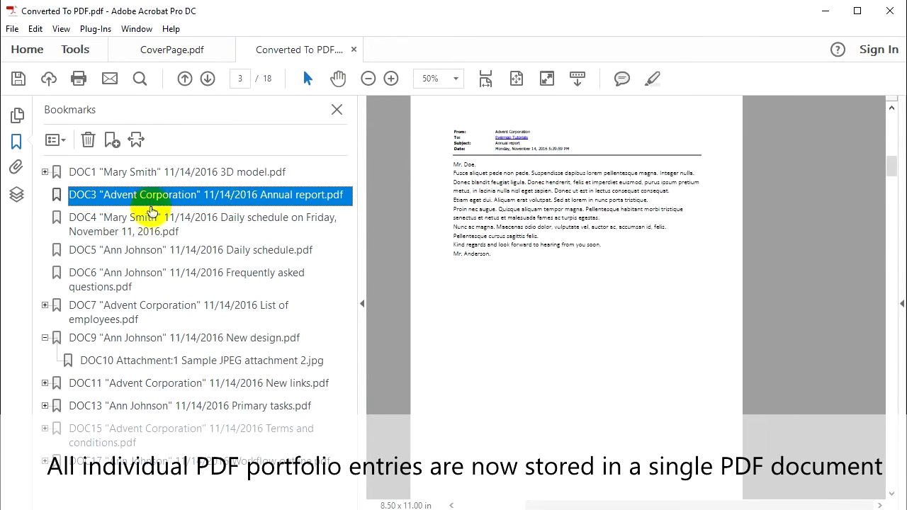
{"action": "left_click", "coordinate": [138, 237]}
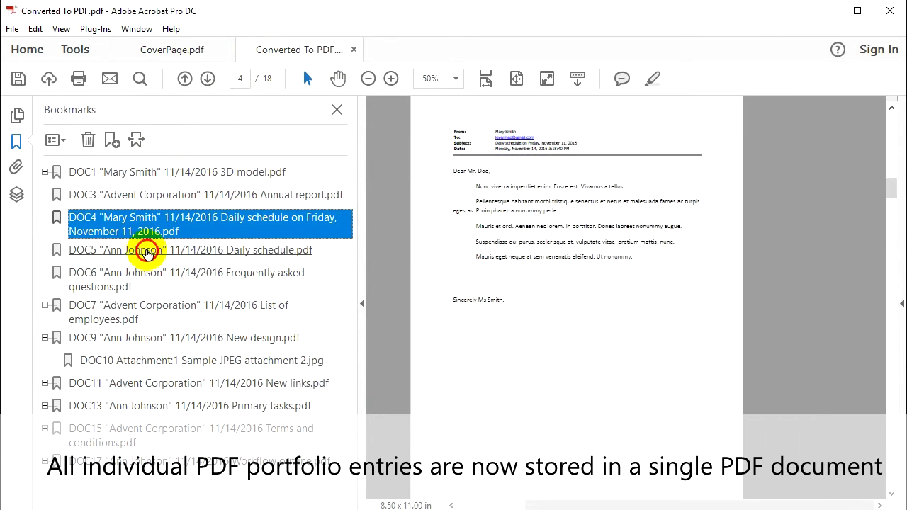
{"action": "left_click", "coordinate": [131, 251]}
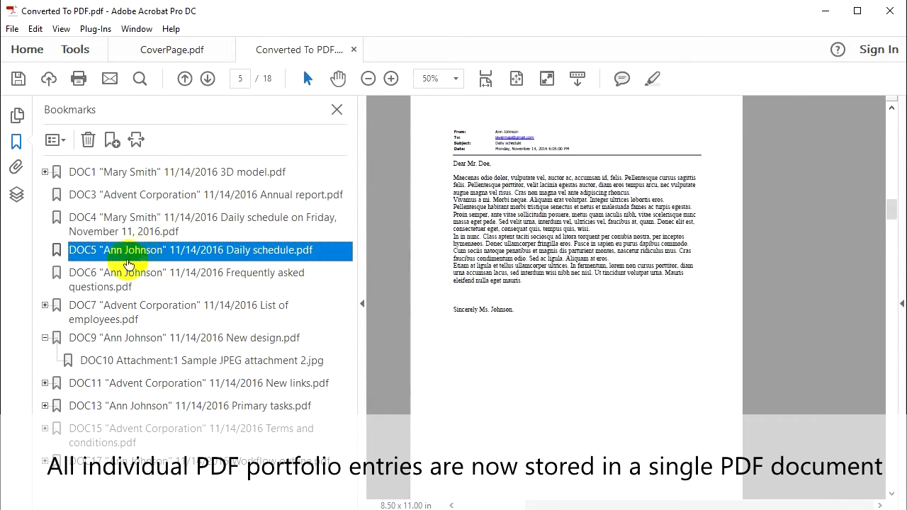
- View the Sample Excel attachment of the List of employees email and look through the document to its last page
{"action": "left_click", "coordinate": [45, 307]}
{"action": "left_click", "coordinate": [90, 345]}
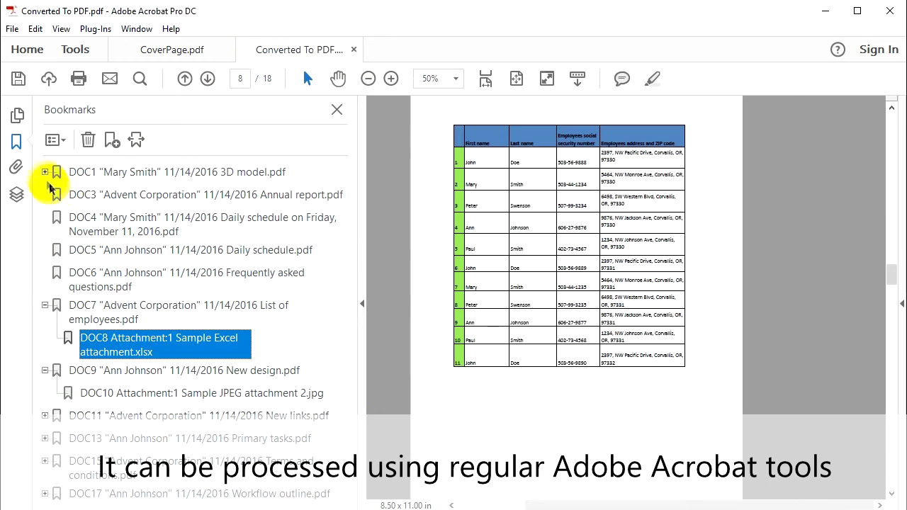
{"action": "left_click_drag", "start_coordinate": [456, 214], "coordinate": [472, 224]}
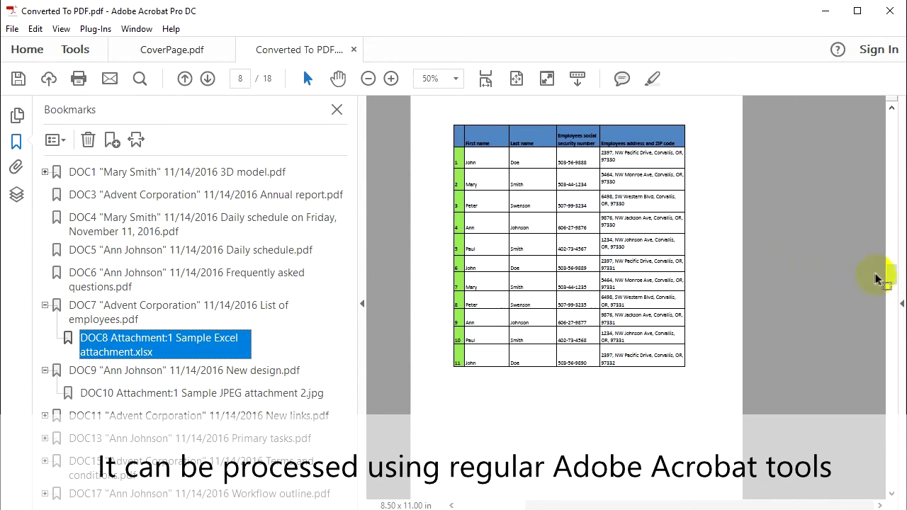
{"action": "left_click_drag", "start_coordinate": [891, 277], "coordinate": [879, 486]}
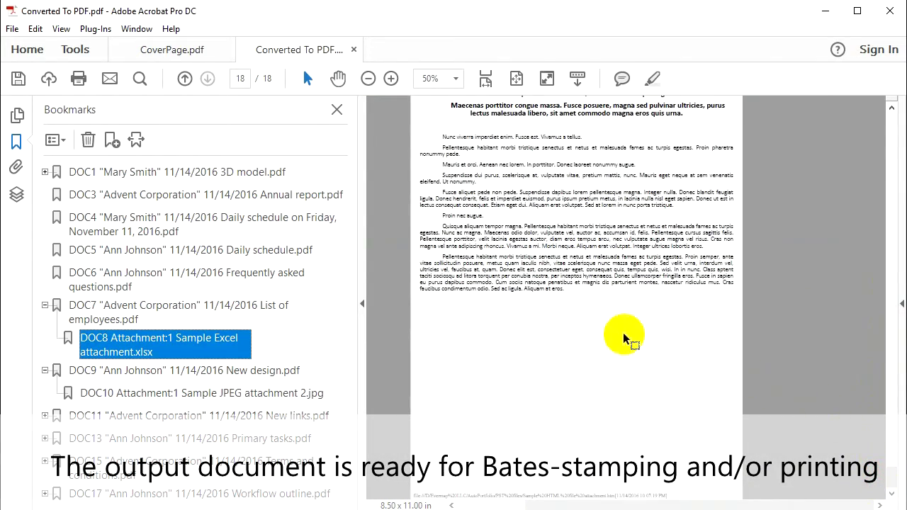